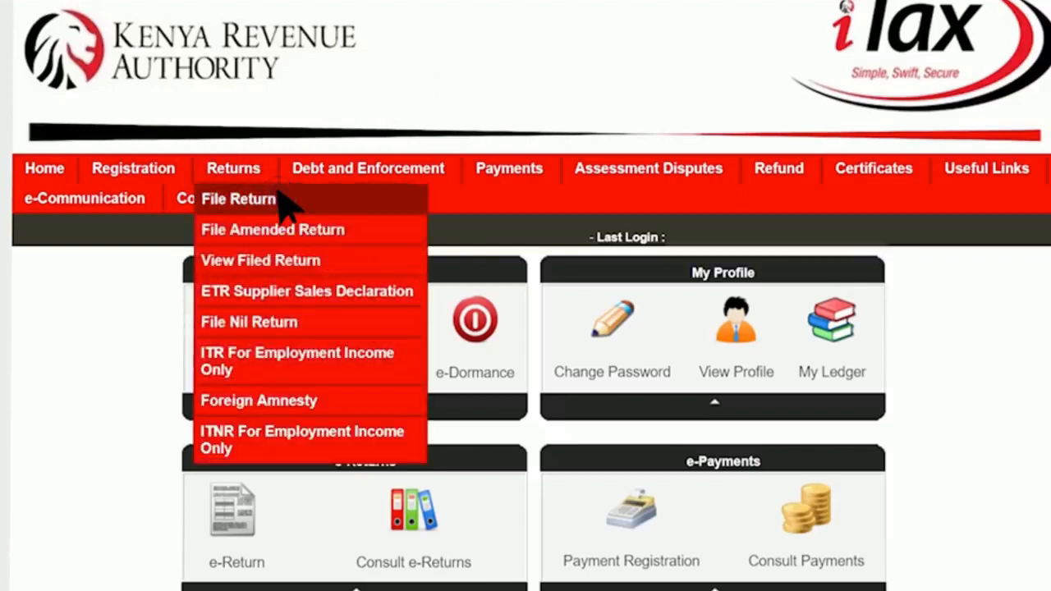
- File a return for the Income Tax - Resident Individual obligation and download the Excel return form
{"action": "left_click", "coordinate": [281, 198]}
{"action": "left_click", "coordinate": [574, 423]}
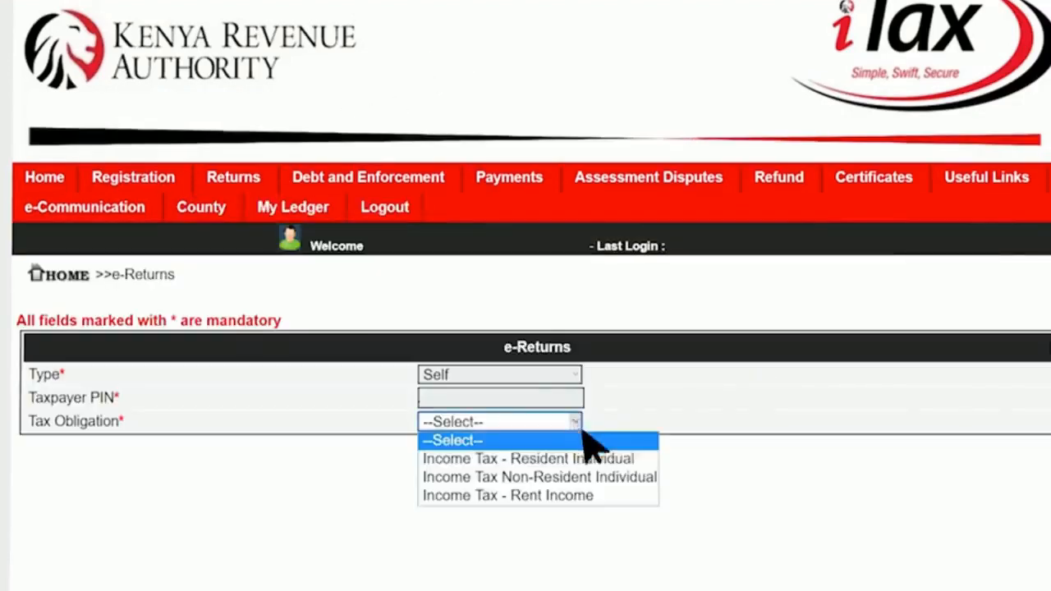
{"action": "left_click", "coordinate": [620, 459]}
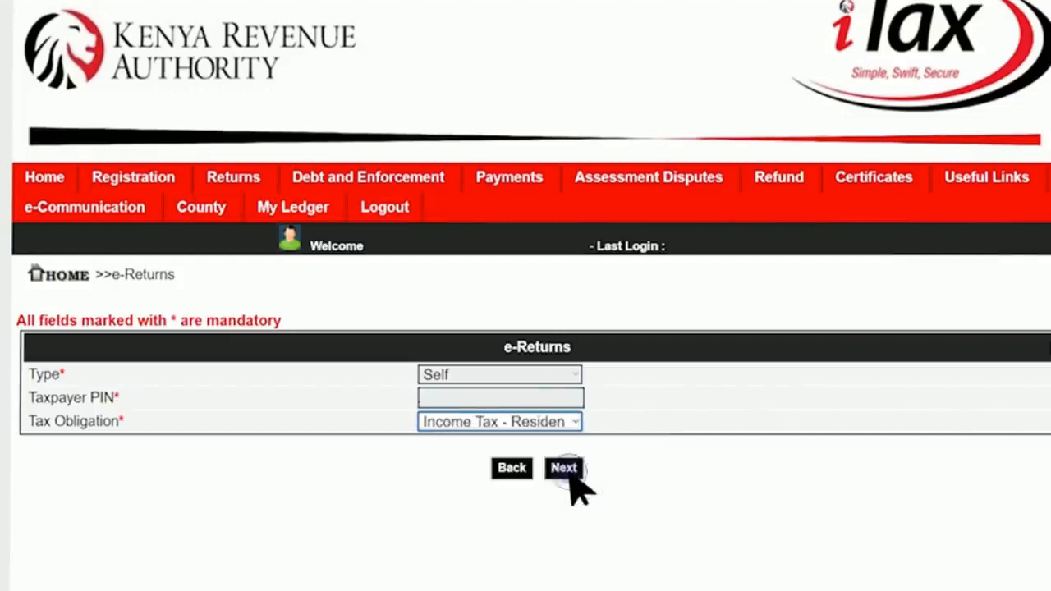
{"action": "left_click", "coordinate": [567, 469]}
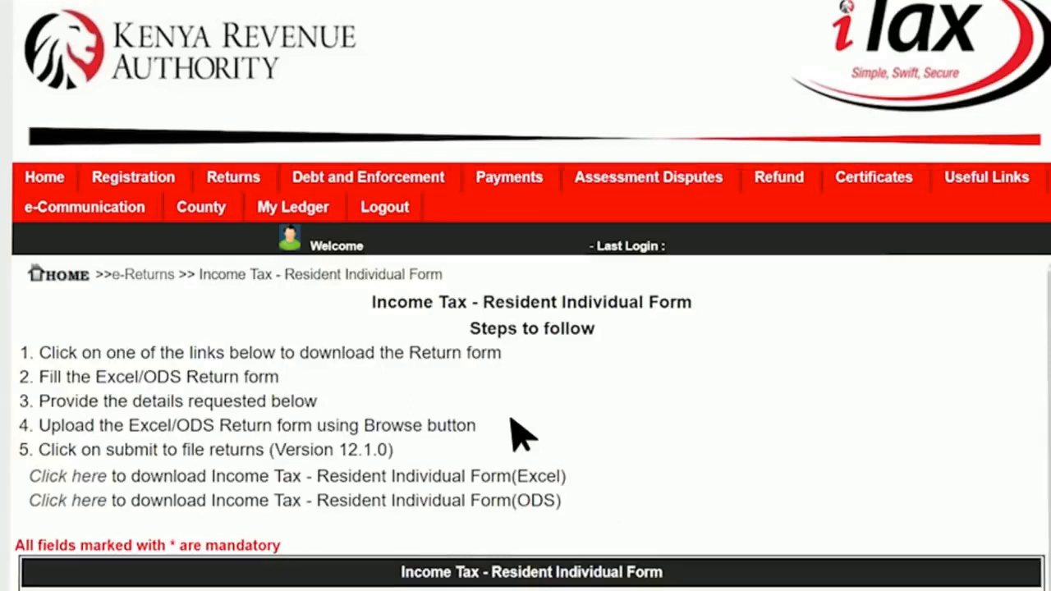
{"action": "scroll", "coordinate": [123, 481], "scroll_direction": "down", "scroll_amount": 1}
{"action": "left_click", "coordinate": [103, 468]}
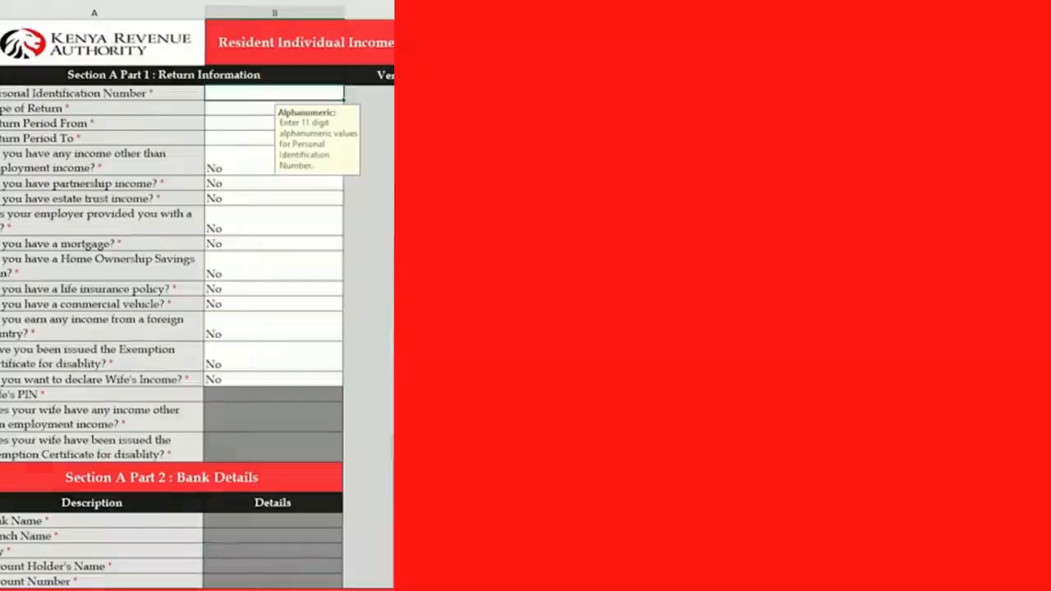
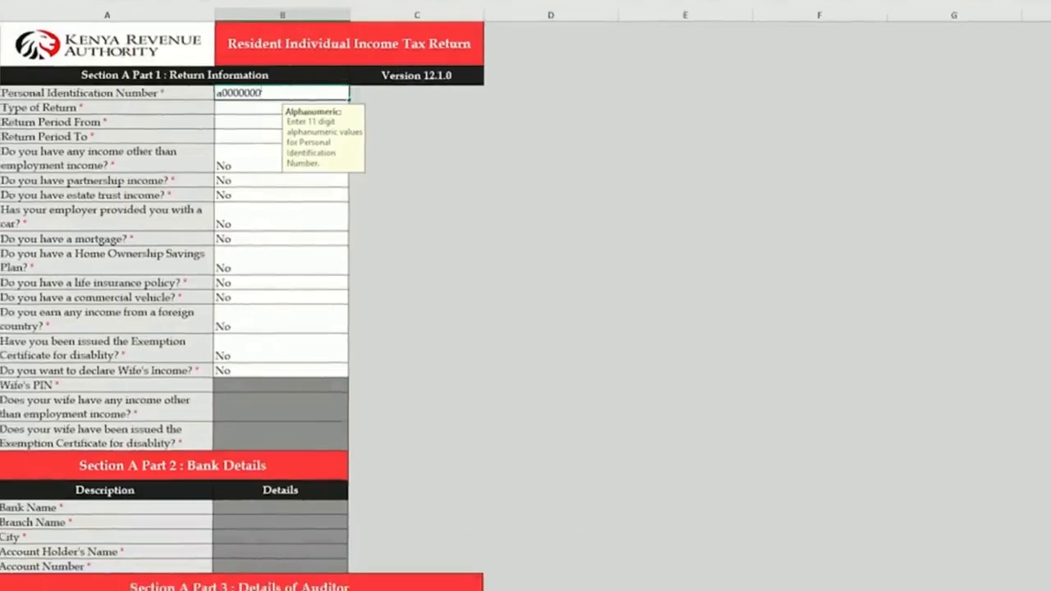
- Enter the taxpayer PIN, choose Original as return type, and set period 01/01/2018 to 31/12/2018
{"action": "key", "text": "Return"}
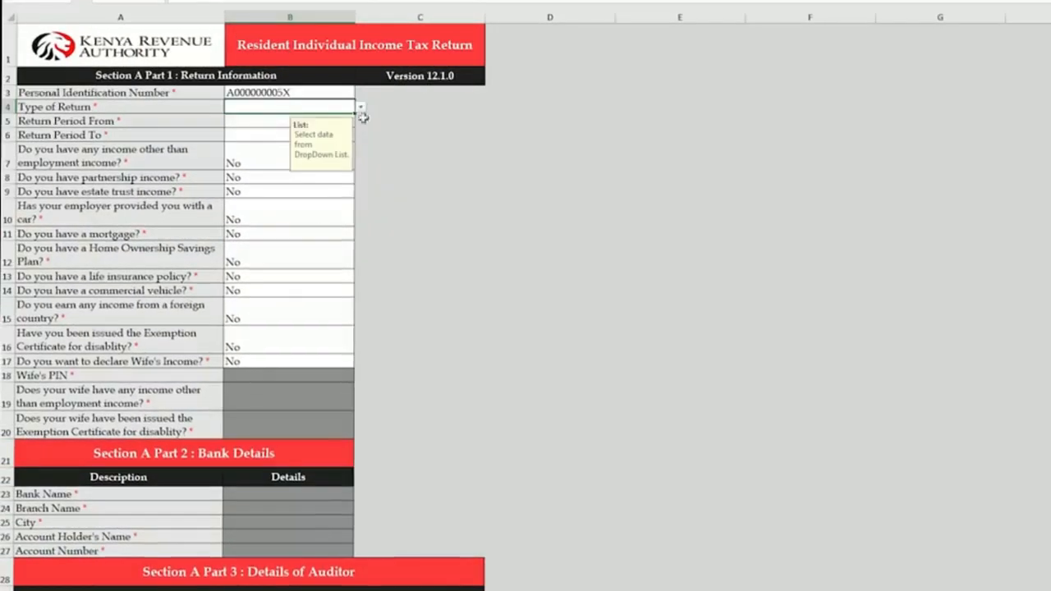
{"action": "left_click", "coordinate": [359, 107]}
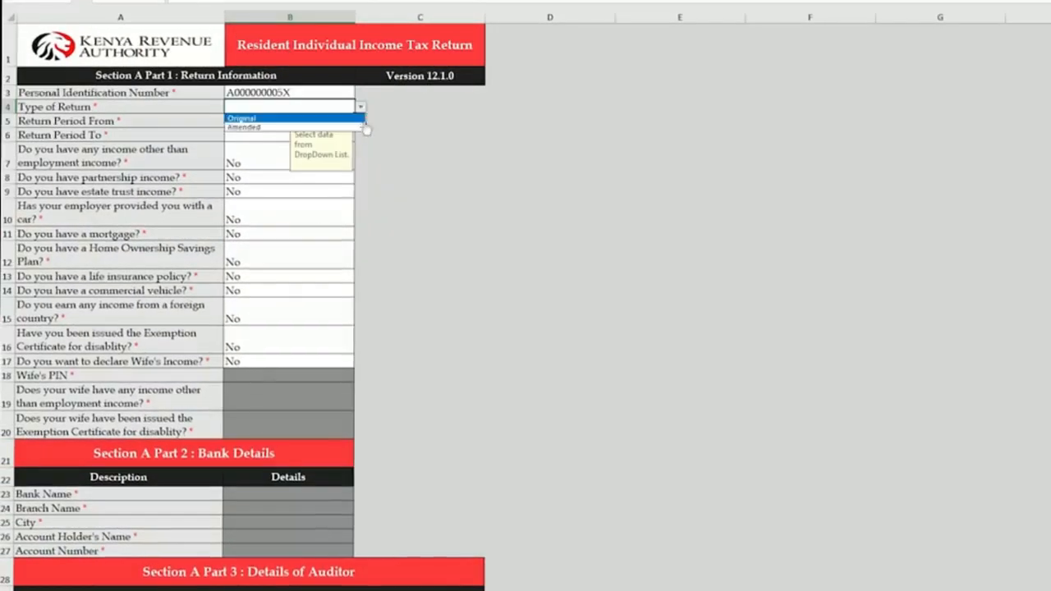
{"action": "left_click", "coordinate": [357, 116]}
{"action": "key", "text": "Return"}
{"action": "type", "text": "01/01/2018"}
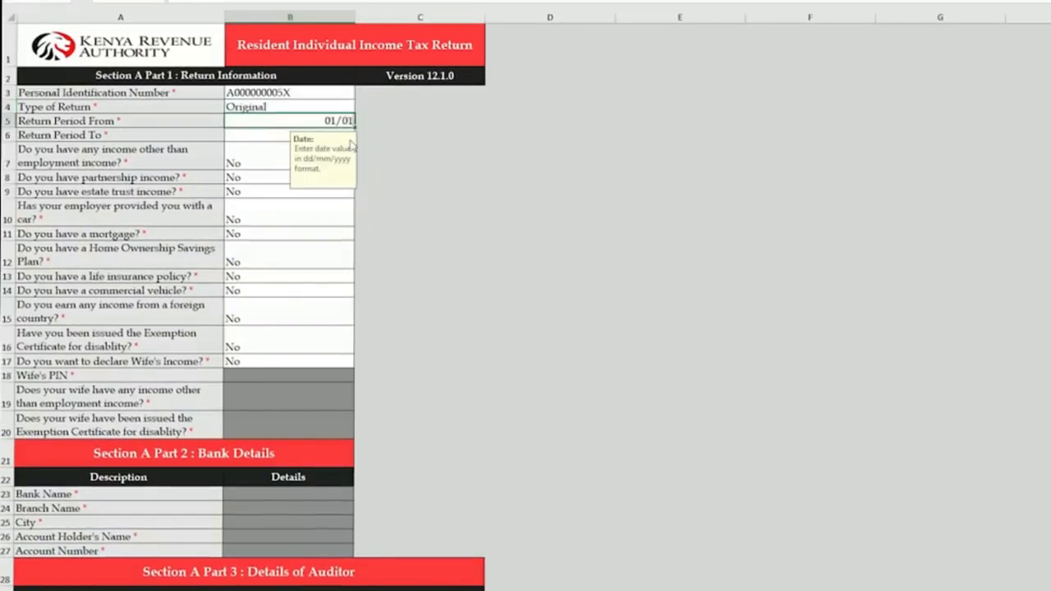
{"action": "key", "text": "Return"}
{"action": "type", "text": "31/12/2018"}
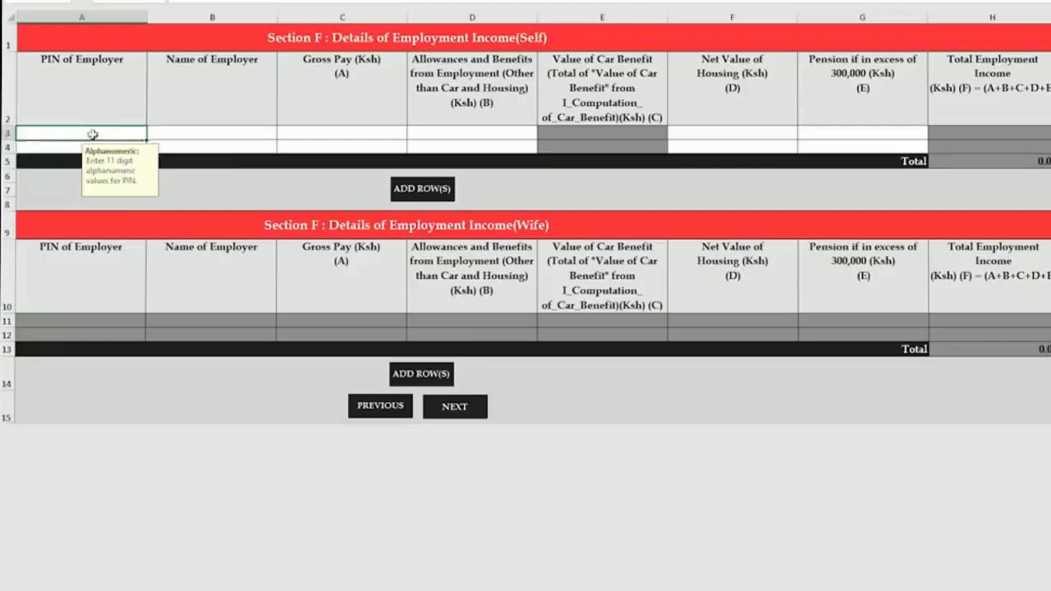
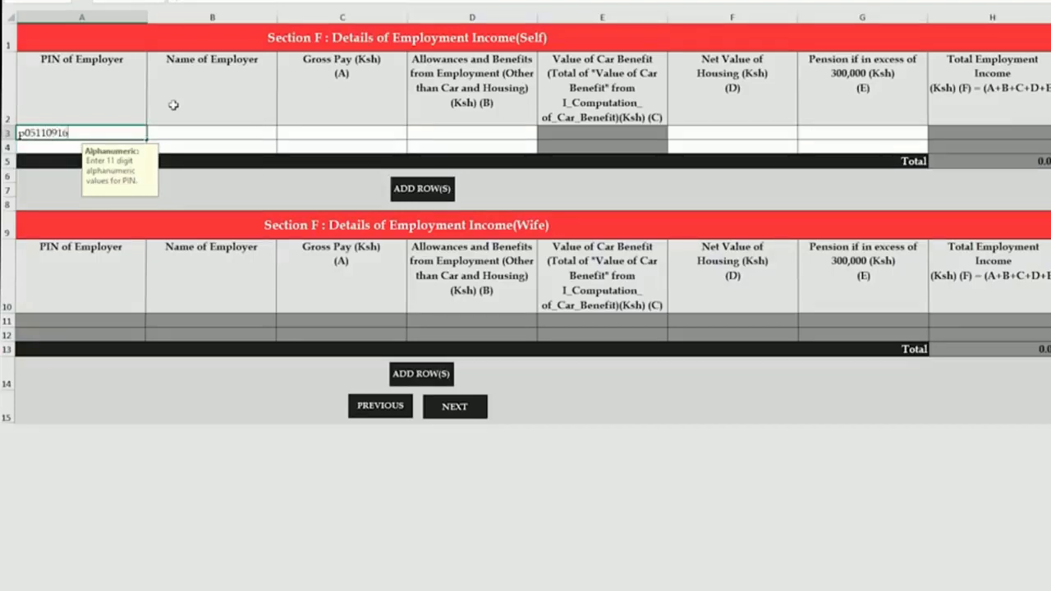
- Add KENYA REVENUE AUTHORITY with its employer PIN in Section F: gross pay 3,000,000, other columns 0
{"action": "key", "text": "Tab"}
{"action": "type", "text": "KENY"}
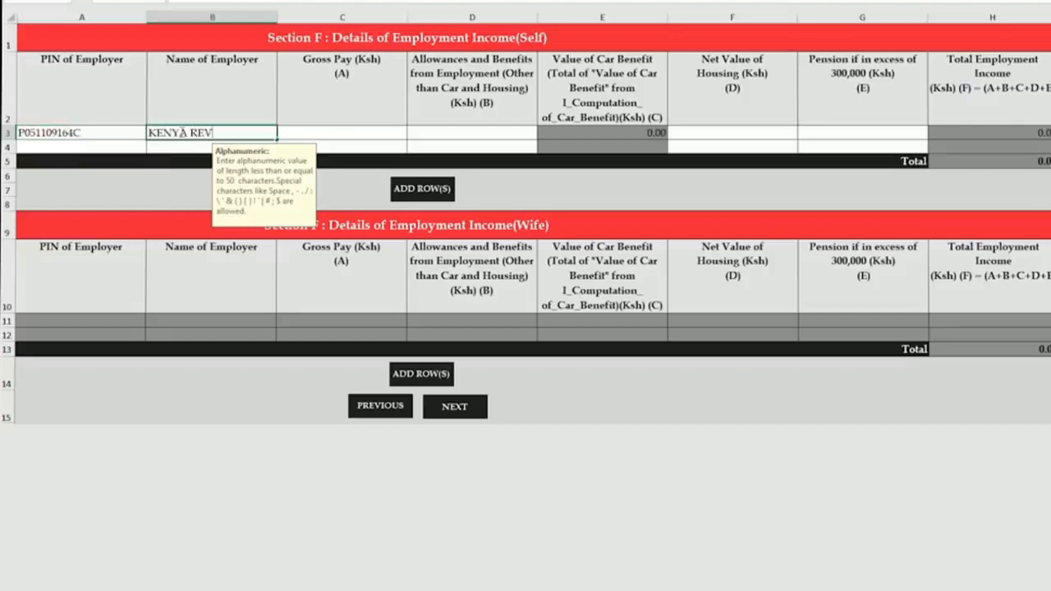
{"action": "type", "text": "A REVENUE AUTHORITY"}
{"action": "left_click", "coordinate": [334, 134]}
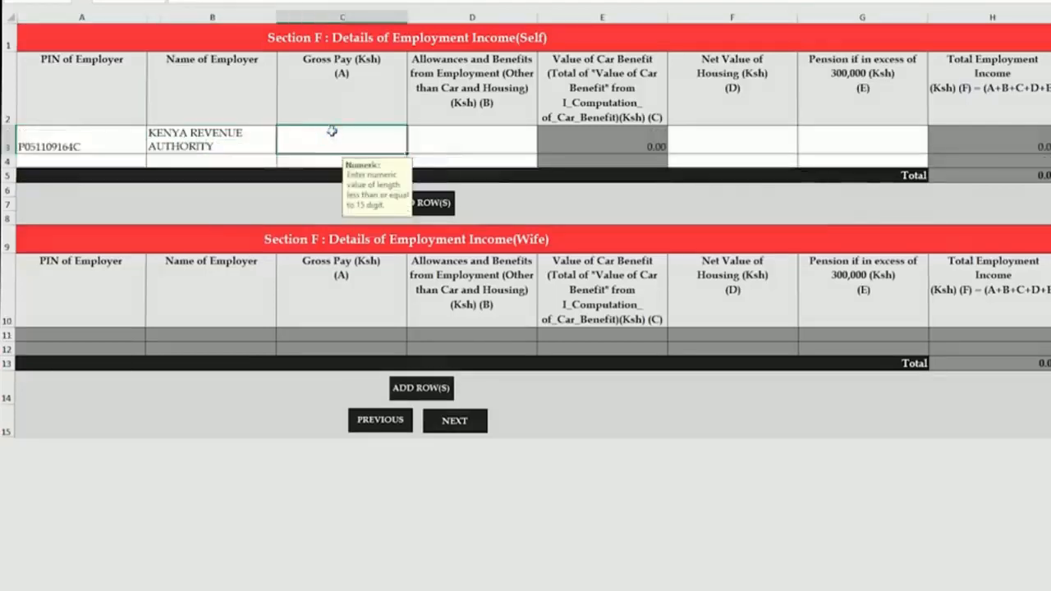
{"action": "type", "text": "3,000,000"}
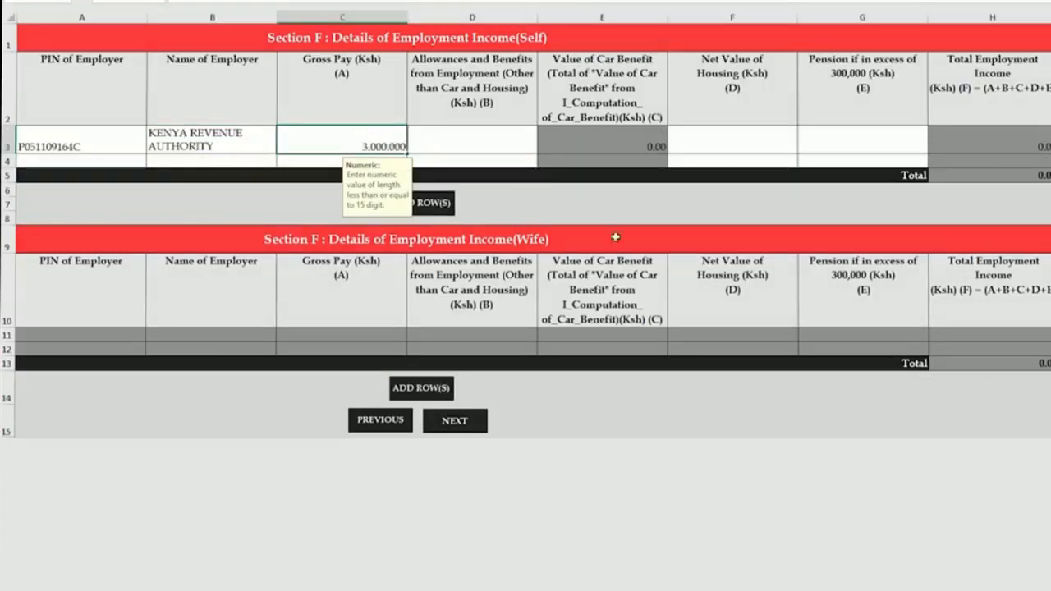
{"action": "key", "text": "Tab"}
{"action": "type", "text": "0"}
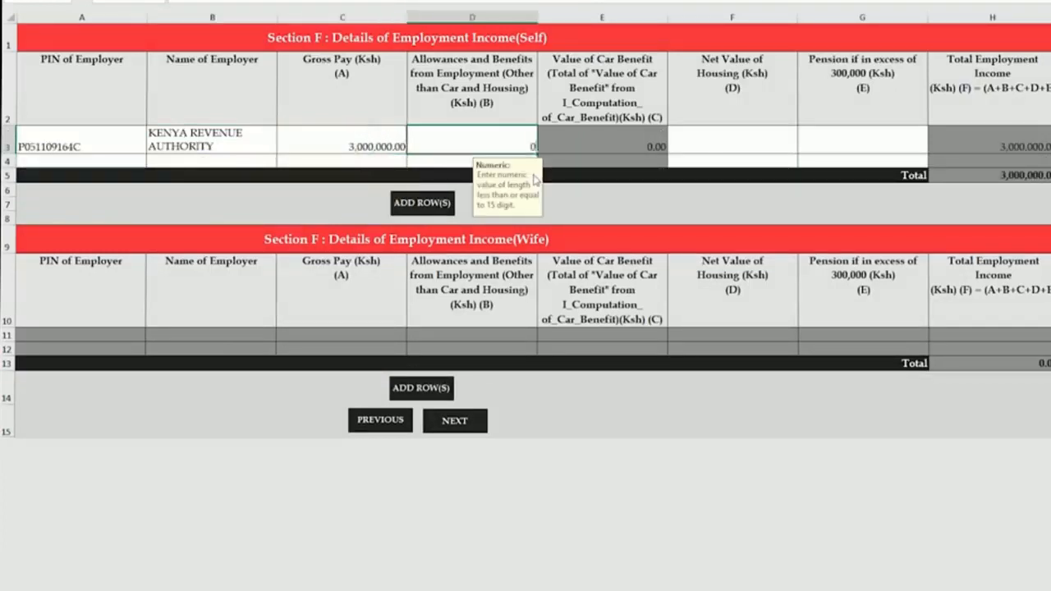
{"action": "key", "text": "Tab"}
{"action": "type", "text": "0"}
{"action": "key", "text": "Tab"}
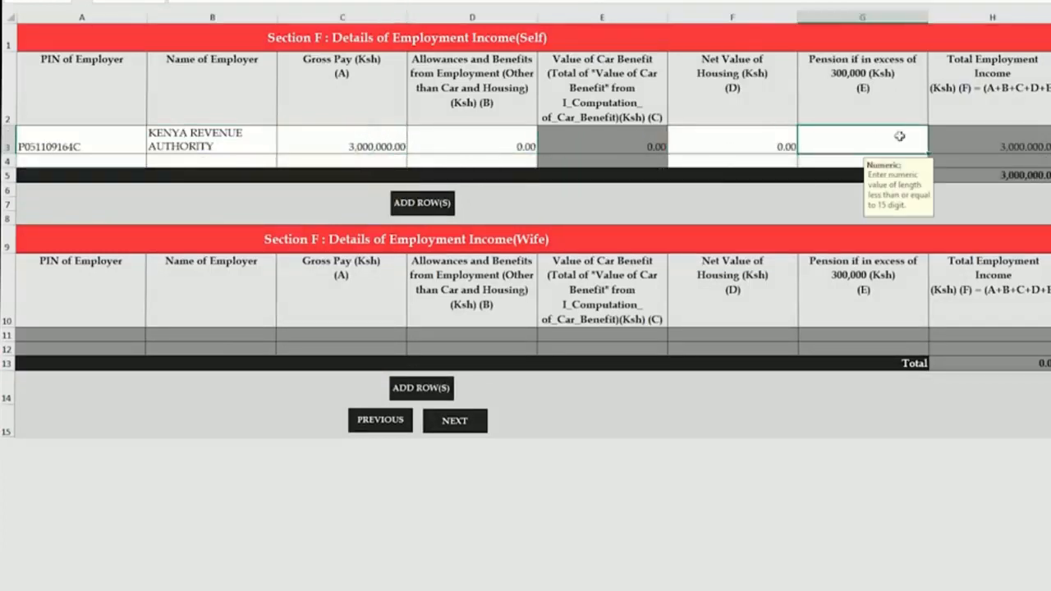
{"action": "type", "text": "0.00"}
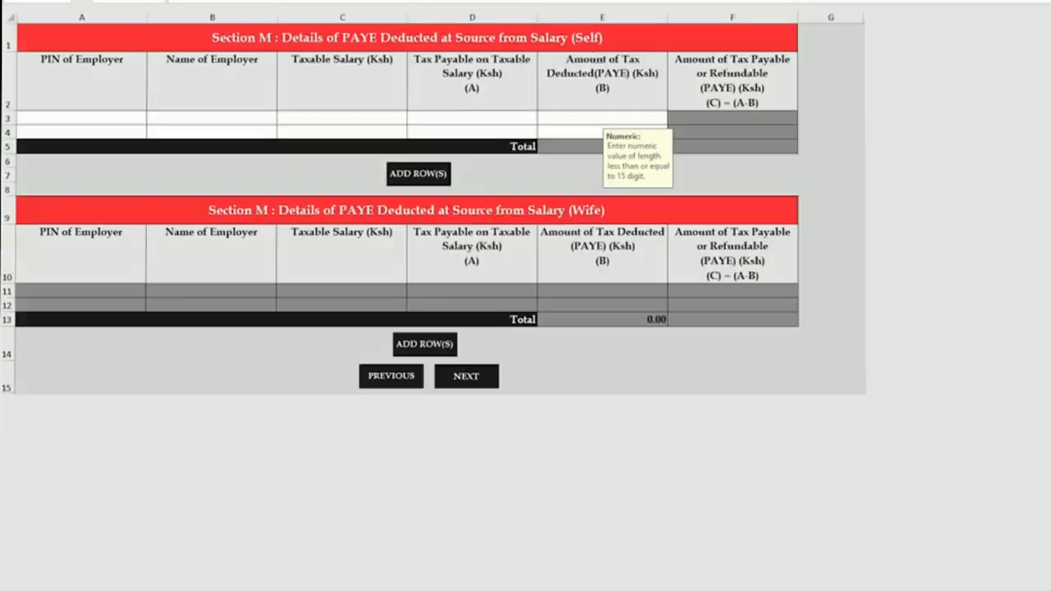
- Start Section M's PAYE row with the listed employer PIN and name KENYA REVENUE AUTHORITY
{"action": "left_click", "coordinate": [141, 118]}
{"action": "left_click", "coordinate": [152, 118]}
{"action": "left_click", "coordinate": [156, 128]}
{"action": "left_click", "coordinate": [173, 118]}
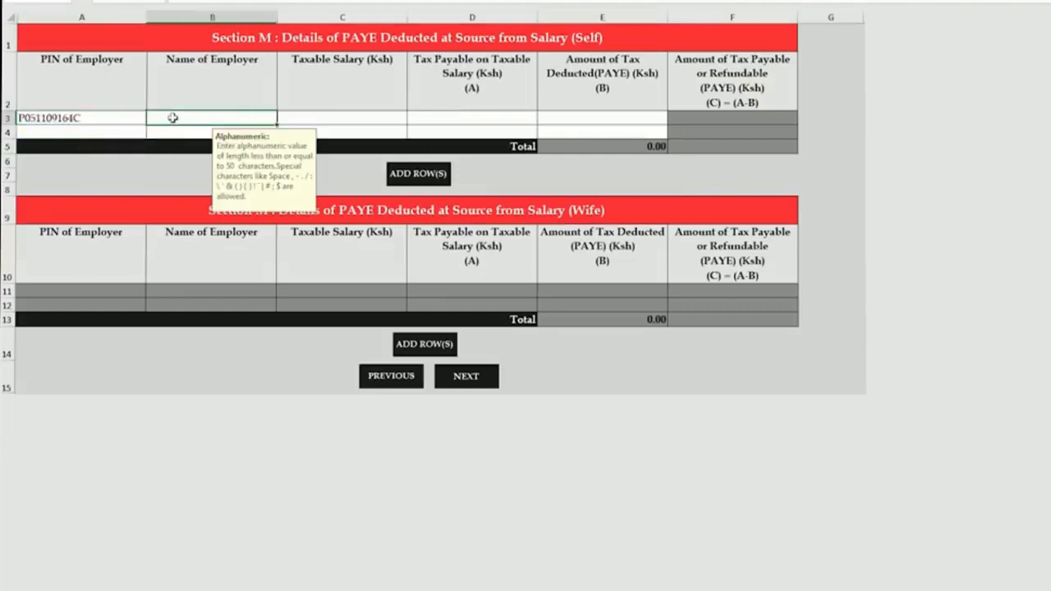
{"action": "type", "text": "KENYA REVENUE AUTHOR"}
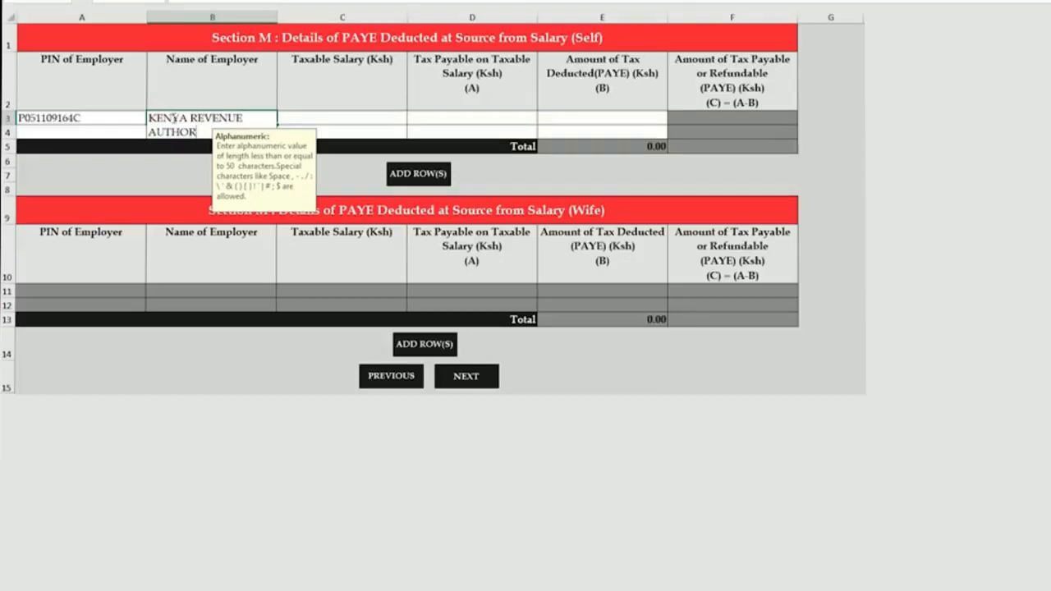
{"action": "type", "text": "ITY"}
{"action": "left_click", "coordinate": [361, 123]}
- Enter taxable salary 2,800,000, tax payable 768,771 and tax deducted 751,875
{"action": "type", "text": "2,"}
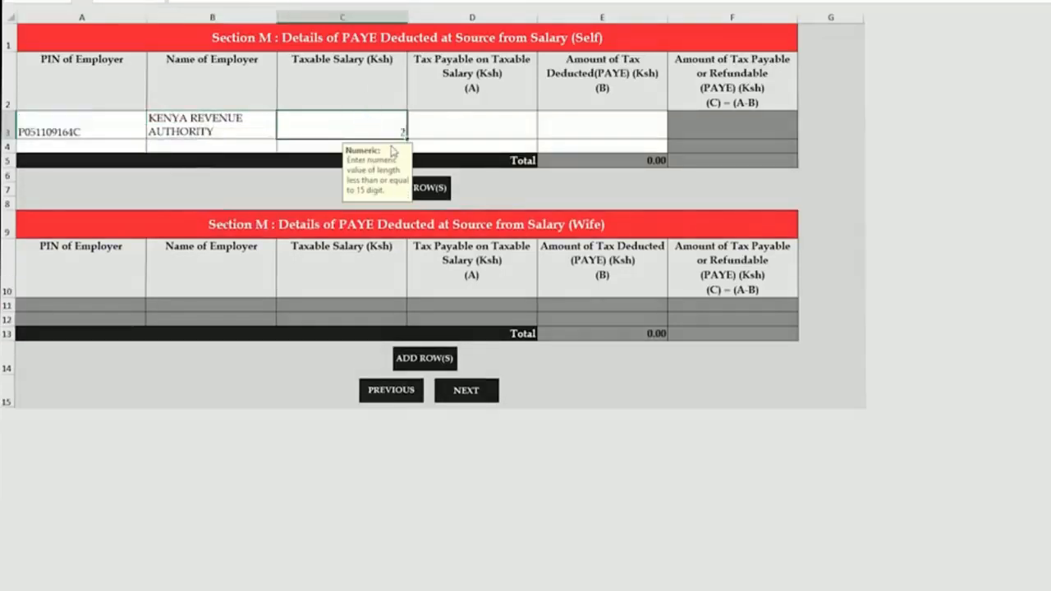
{"action": "type", "text": "800,000"}
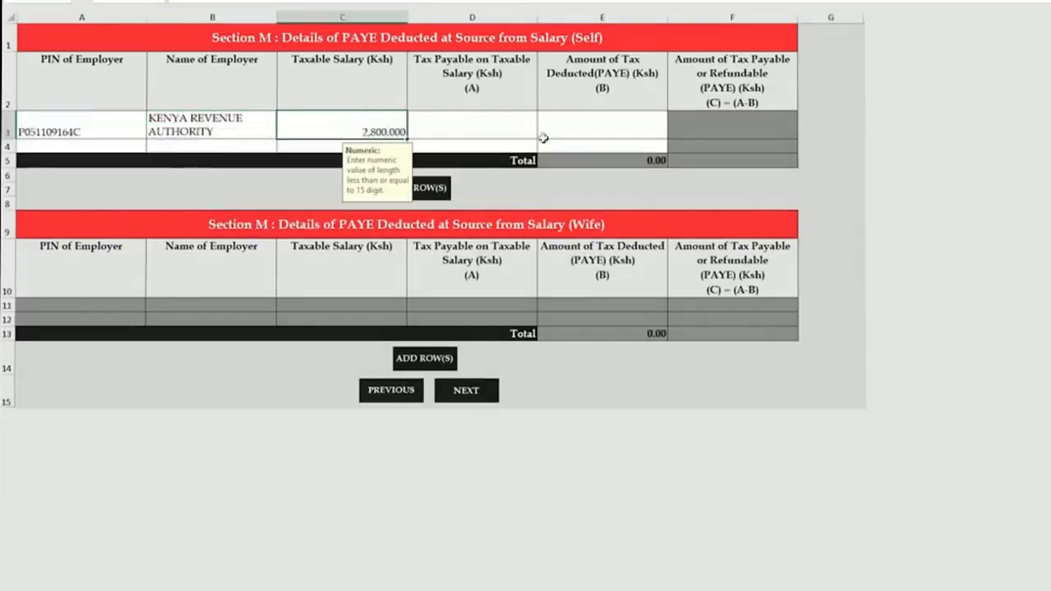
{"action": "left_click", "coordinate": [519, 115]}
{"action": "type", "text": "768,771"}
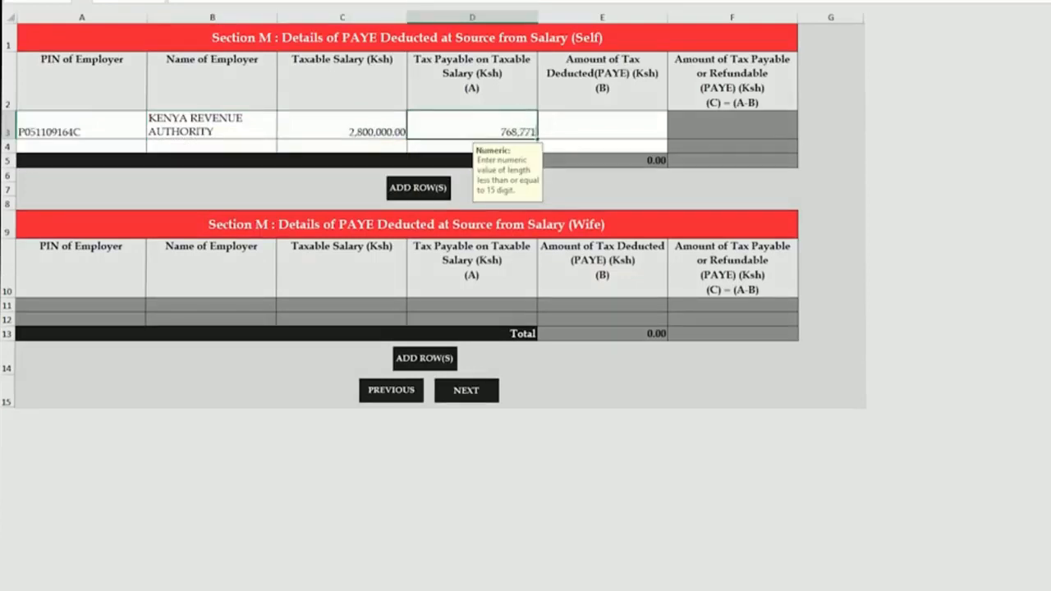
{"action": "left_click", "coordinate": [617, 120]}
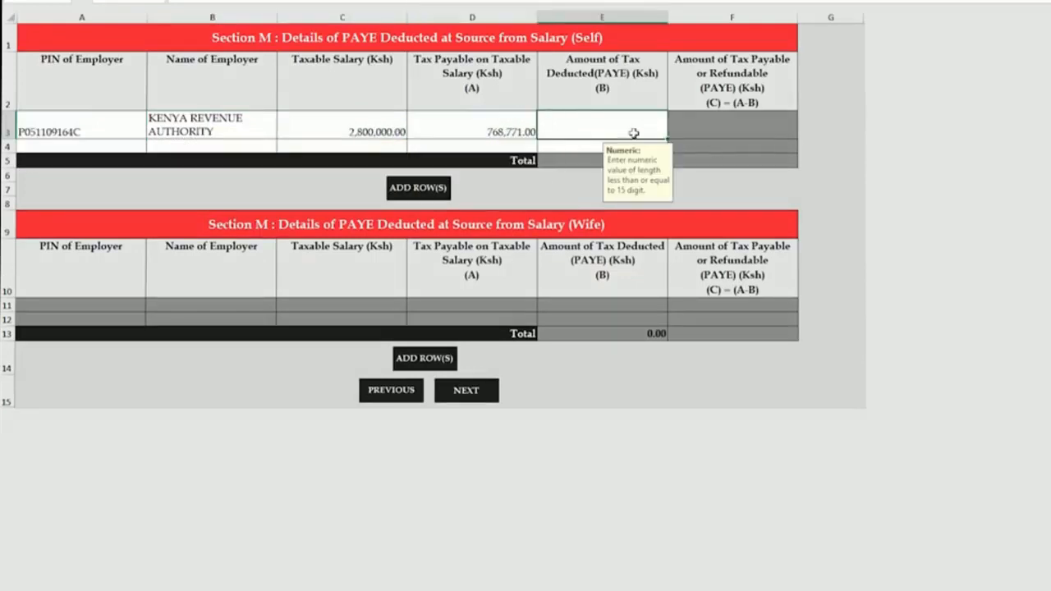
{"action": "type", "text": "751,875"}
{"action": "left_click", "coordinate": [745, 129]}
{"action": "key", "text": "Left"}
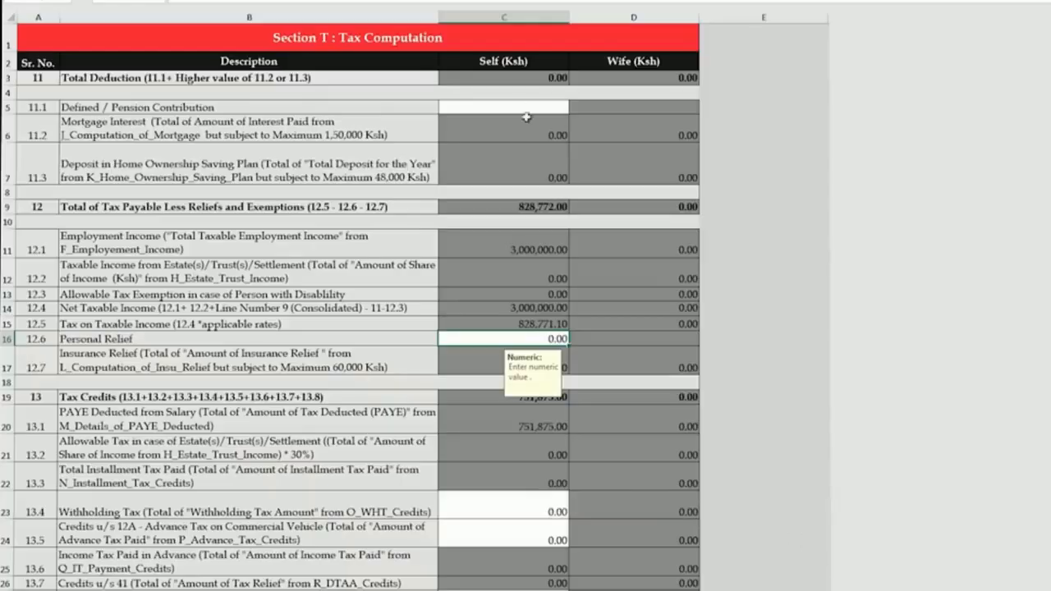
- Set the pension contribution to 200,003 and type 16,896 as Personal Relief in C16
{"action": "left_click", "coordinate": [526, 107]}
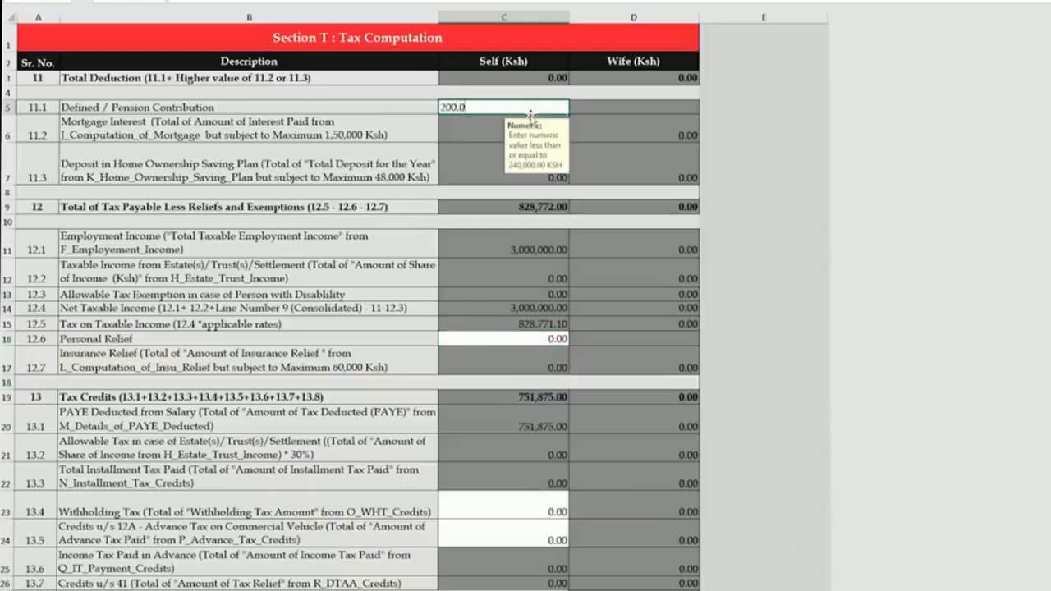
{"action": "key", "text": "Escape"}
{"action": "type", "text": "2003"}
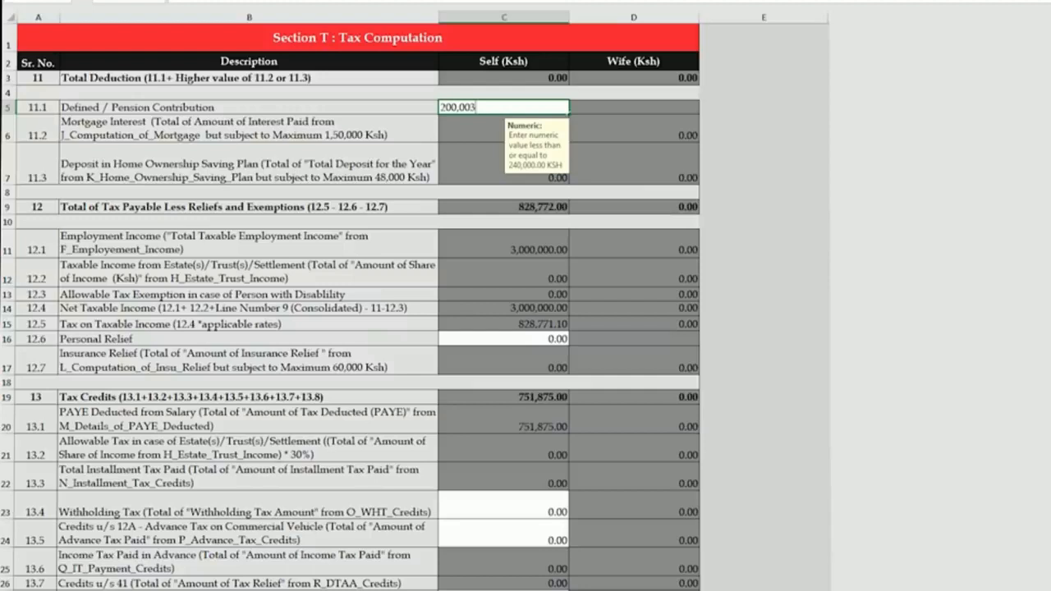
{"action": "left_click", "coordinate": [544, 337]}
{"action": "type", "text": "16,8"}
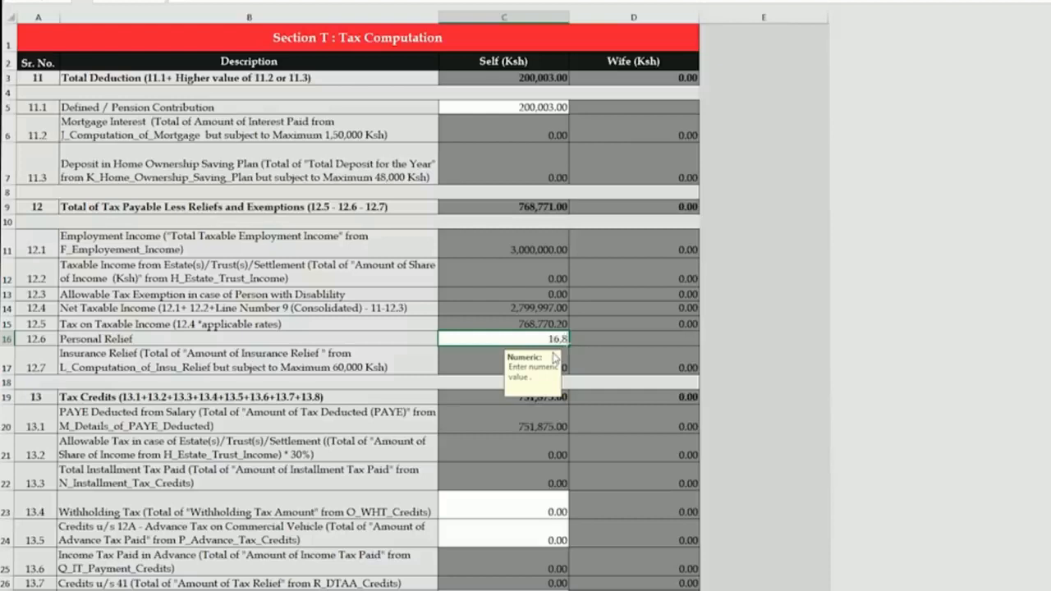
{"action": "type", "text": "96"}
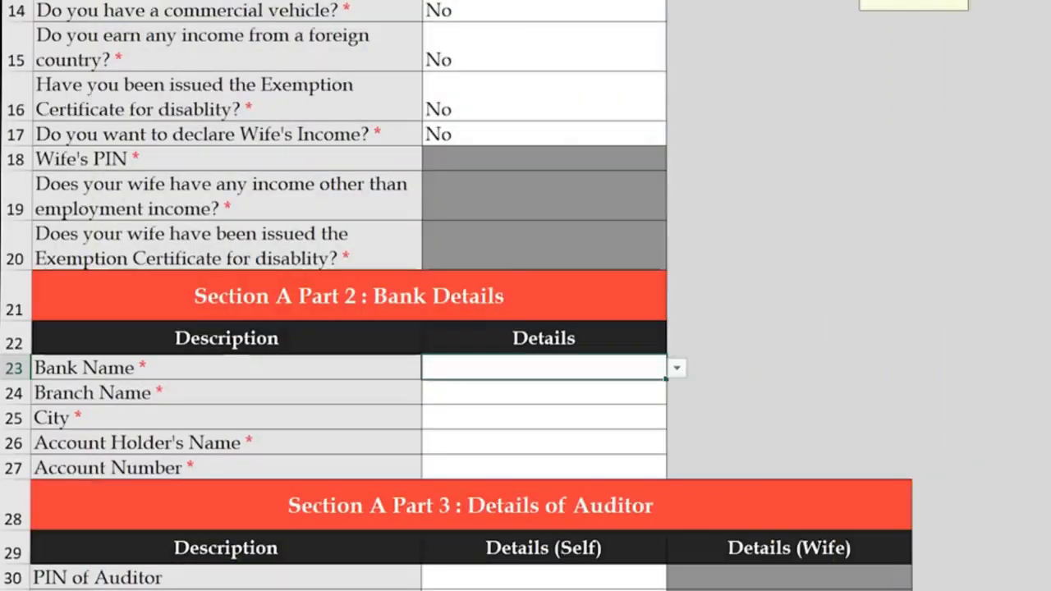
- Select Co-operative Bank of Kenya Limited as bank with the Aga Khan Walk branch
{"action": "left_click", "coordinate": [676, 368]}
{"action": "scroll", "coordinate": [575, 487], "scroll_direction": "down", "scroll_amount": 3}
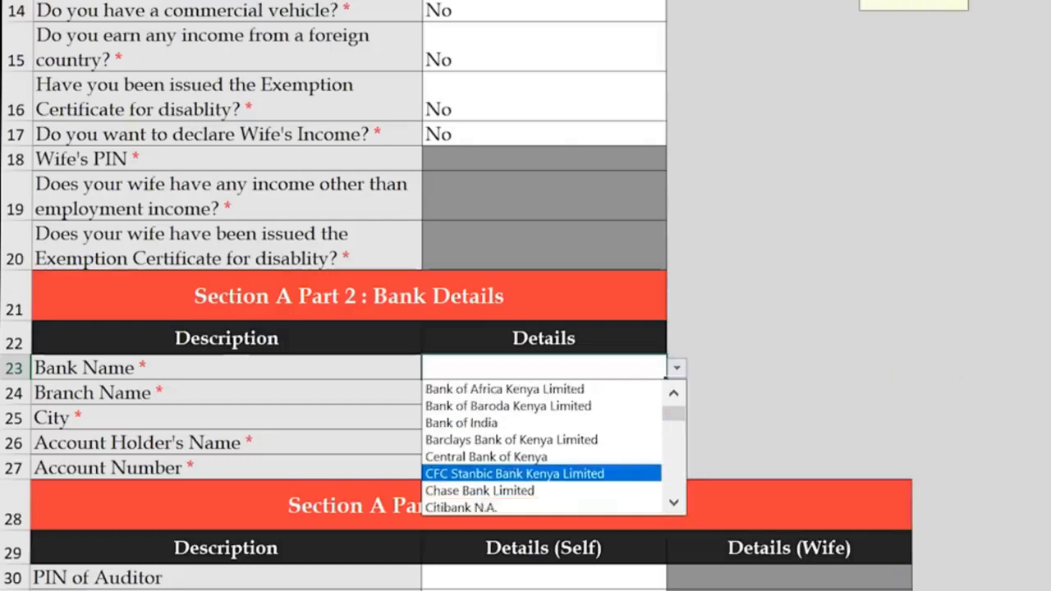
{"action": "key", "text": "Return"}
{"action": "key", "text": "Return"}
{"action": "key", "text": "alt+Down"}
{"action": "key", "text": "Return"}
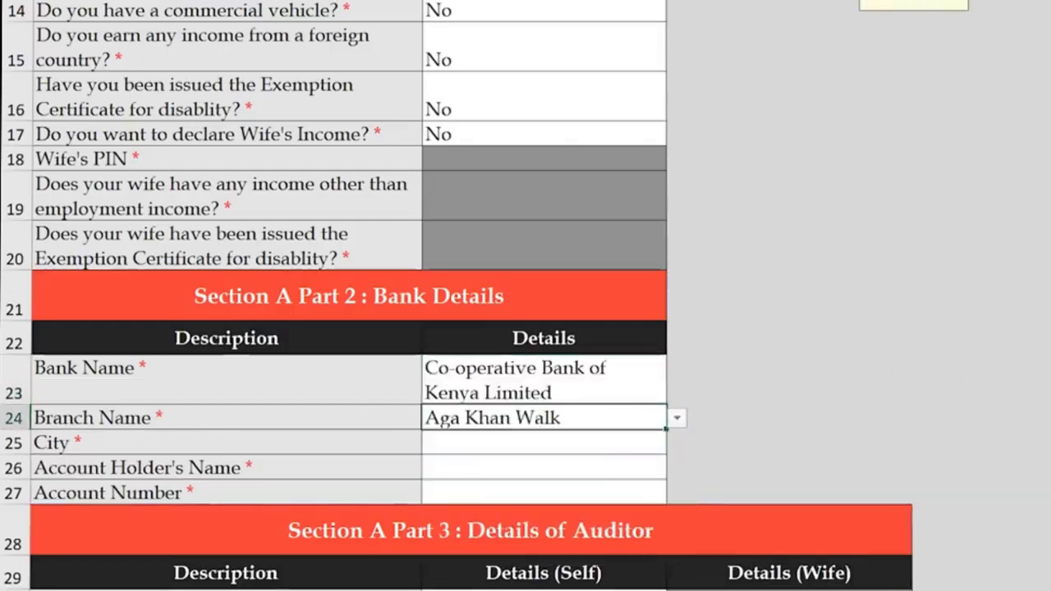
- Enter Nairobi as the city, then the account holder's name and account number
{"action": "key", "text": "Return"}
{"action": "type", "text": "Nairobi"}
{"action": "key", "text": "Return"}
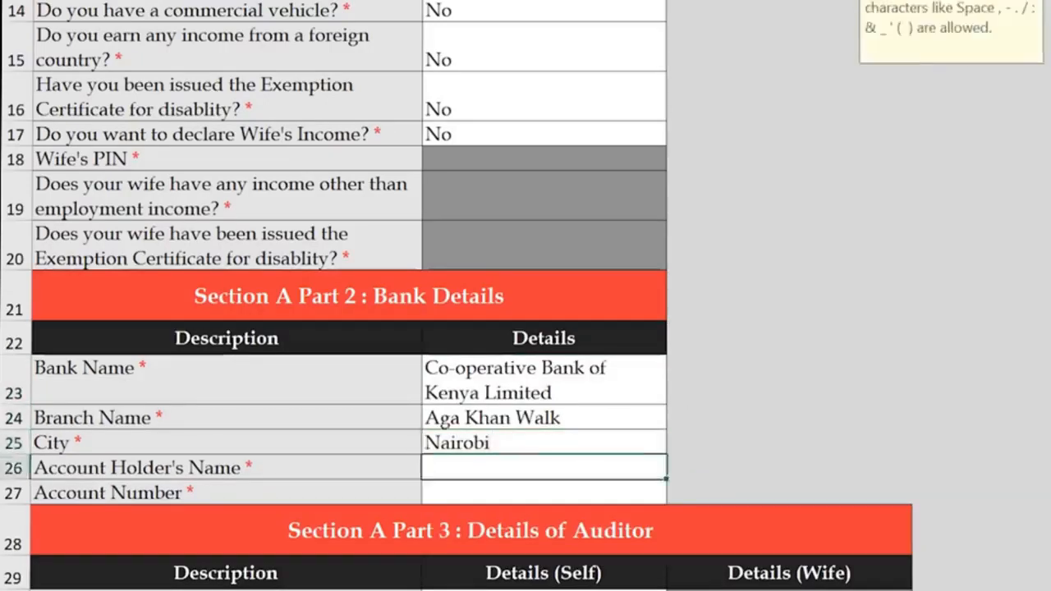
{"action": "type", "text": "Mkenya Mzalendo"}
{"action": "key", "text": "Return"}
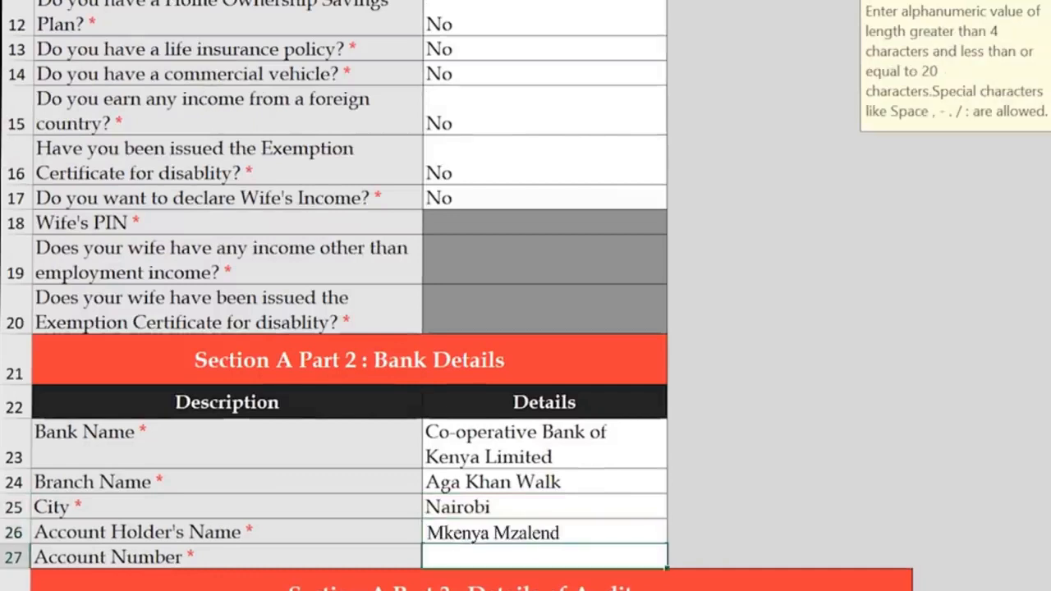
{"action": "key", "text": "Return"}
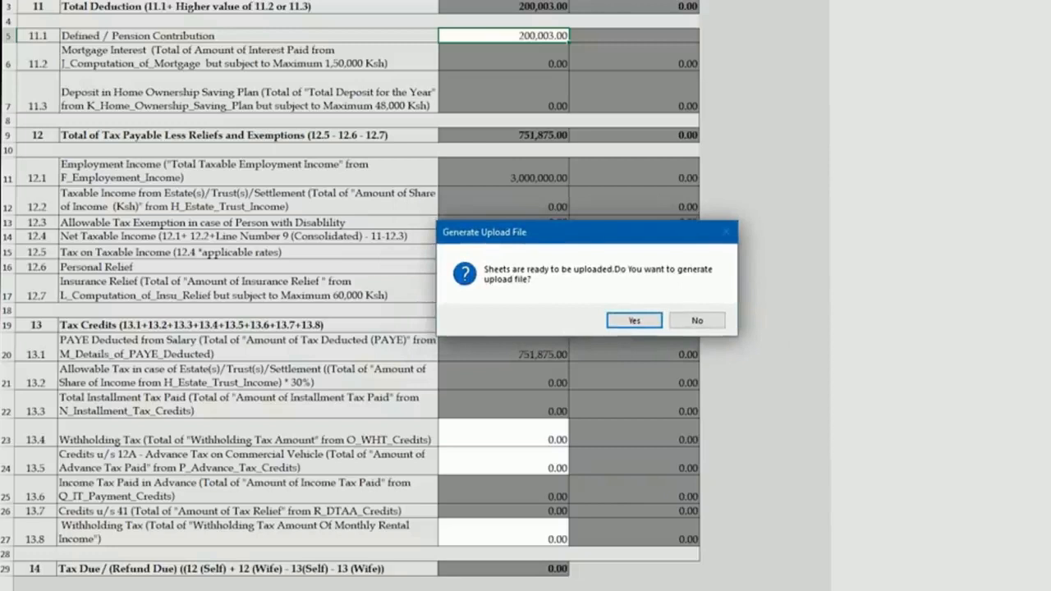
- Answer Yes in the Generate Upload File prompt to create the ITR zip
{"action": "key", "text": "Return"}
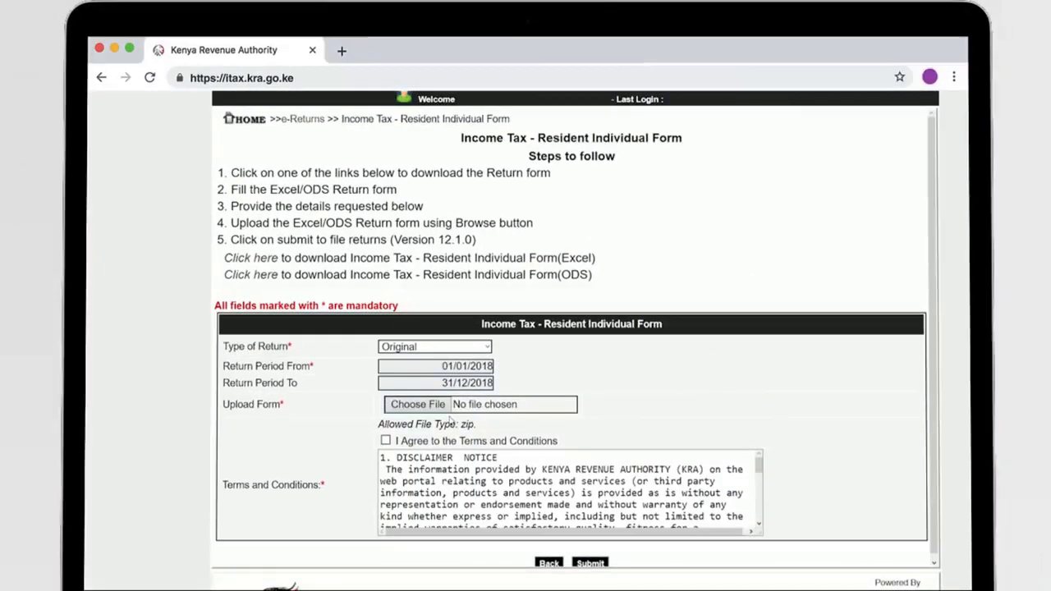
- Attach the generated ITR zip file to the form and submit the return
{"action": "left_click", "coordinate": [418, 404]}
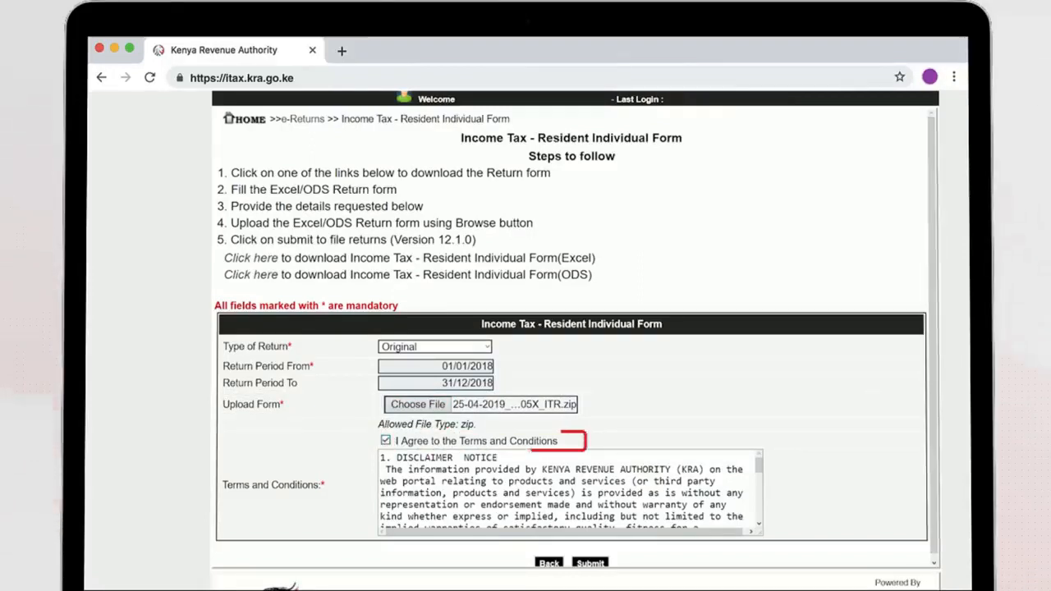
{"action": "scroll", "coordinate": [571, 340], "scroll_direction": "down", "scroll_amount": 1}
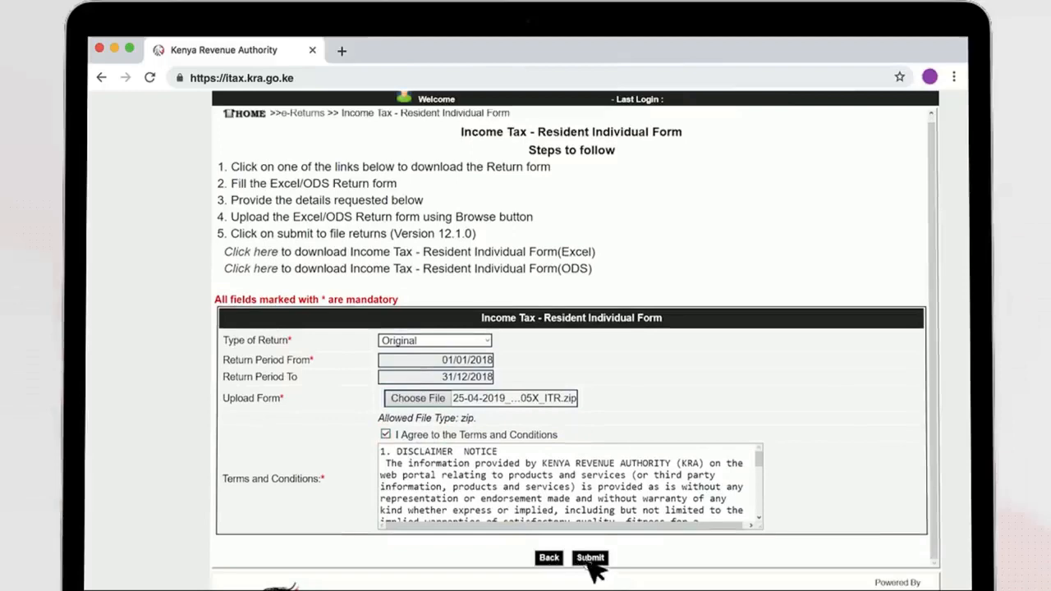
{"action": "left_click", "coordinate": [589, 558]}
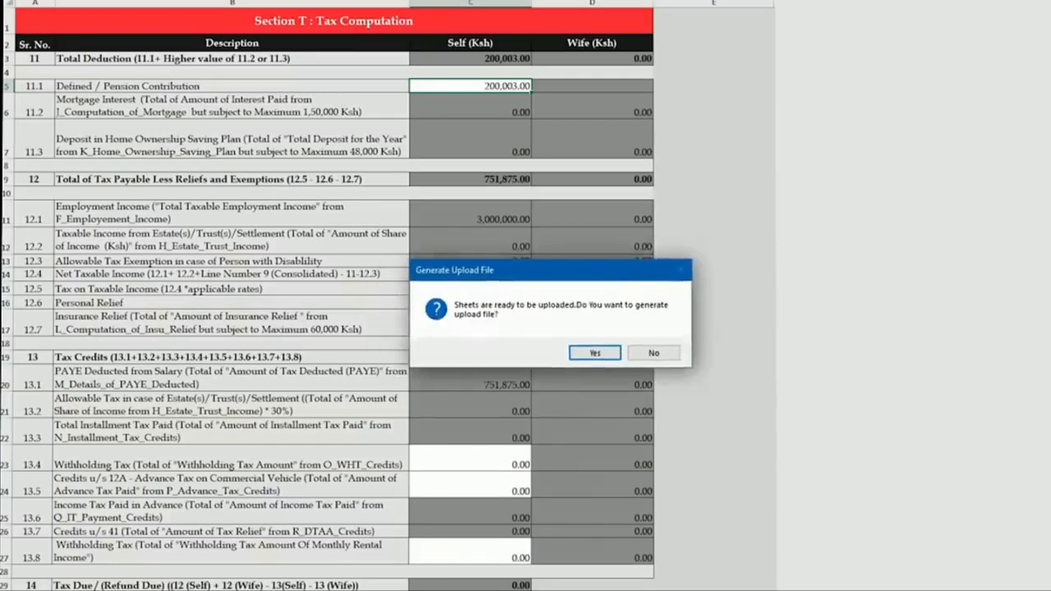
- Approve generating the upload file and dismiss the zip location message
{"action": "key", "text": "Return"}
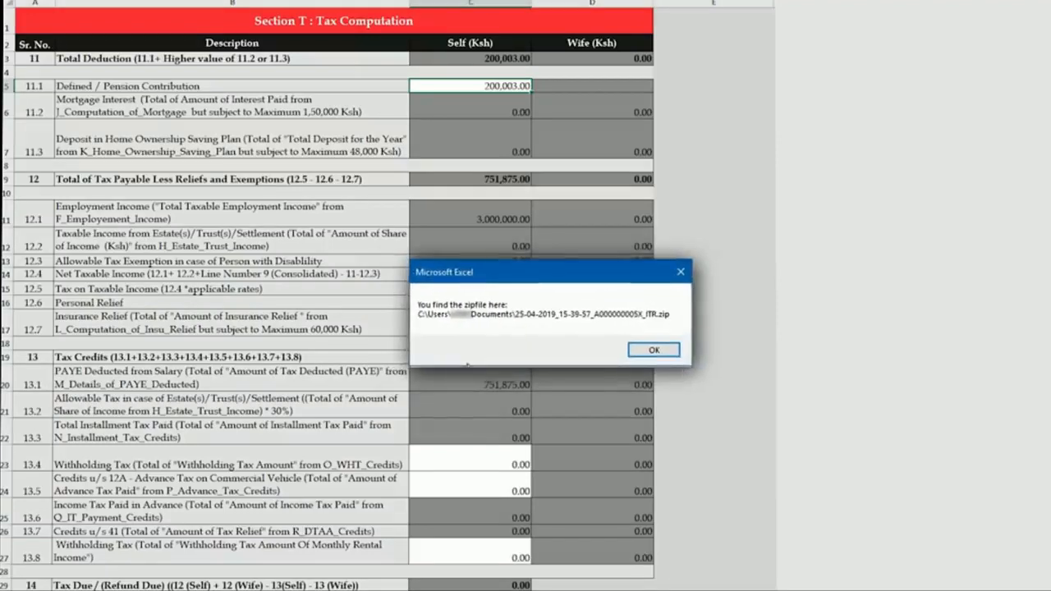
{"action": "key", "text": "Return"}
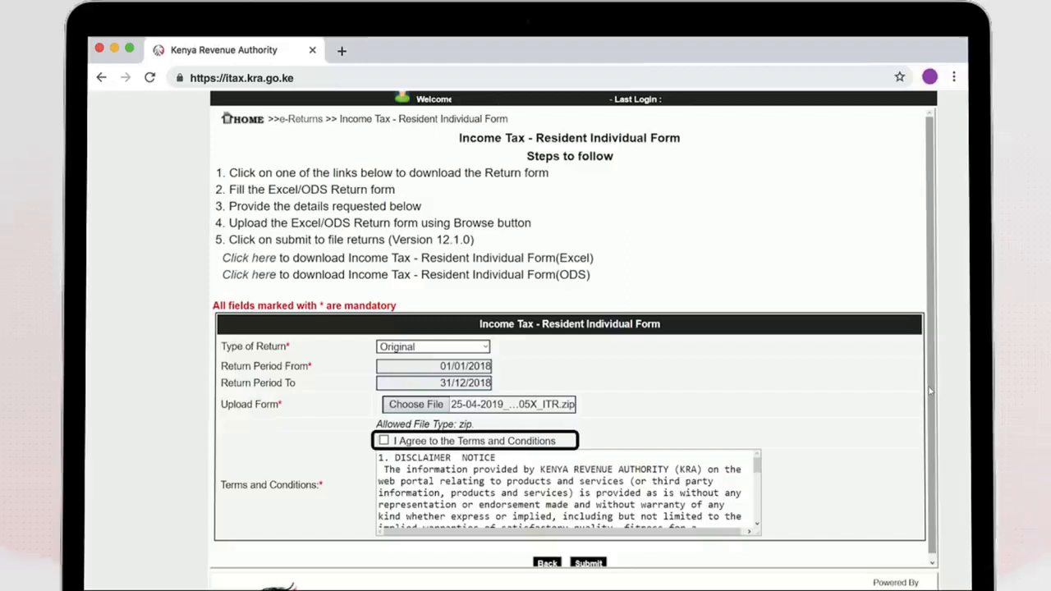
- Tick I Agree to the Terms and Conditions and submit the return
{"action": "left_click", "coordinate": [383, 441]}
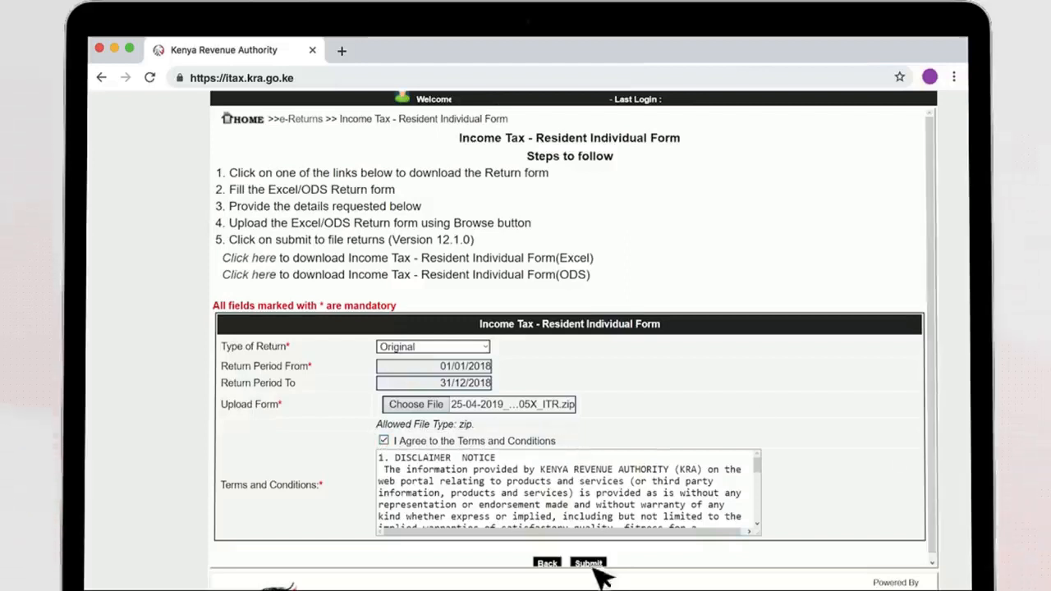
{"action": "left_click", "coordinate": [588, 563]}
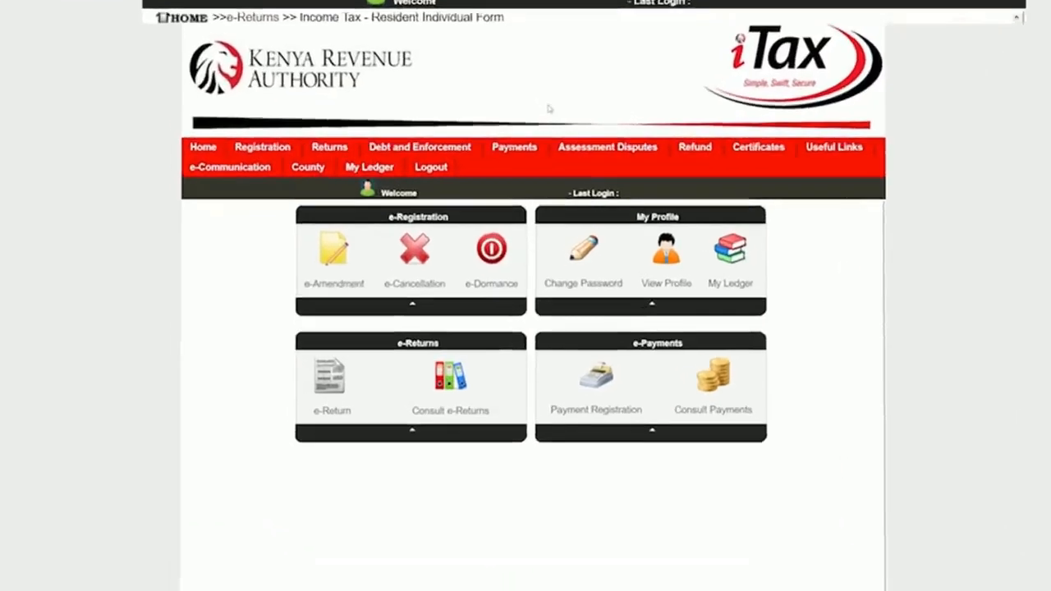
- Register a payment: Income Tax, sub head 0101, Self Assessment Tax, for the Jan–Dec 2016 liability
{"action": "mouse_move", "coordinate": [538, 221]}
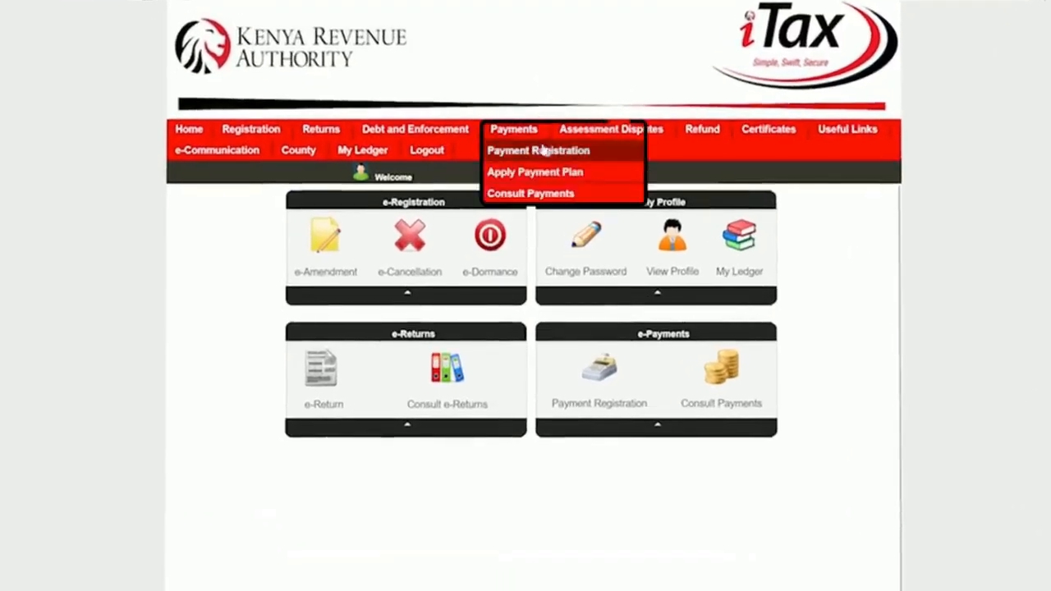
{"action": "left_click", "coordinate": [544, 153]}
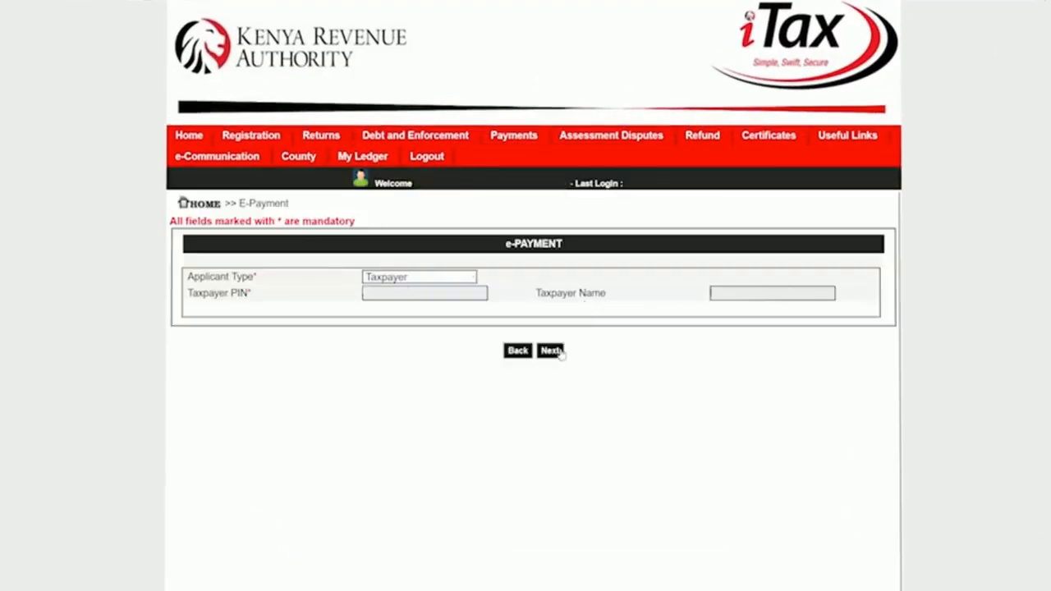
{"action": "left_click", "coordinate": [561, 352]}
{"action": "left_click", "coordinate": [485, 380]}
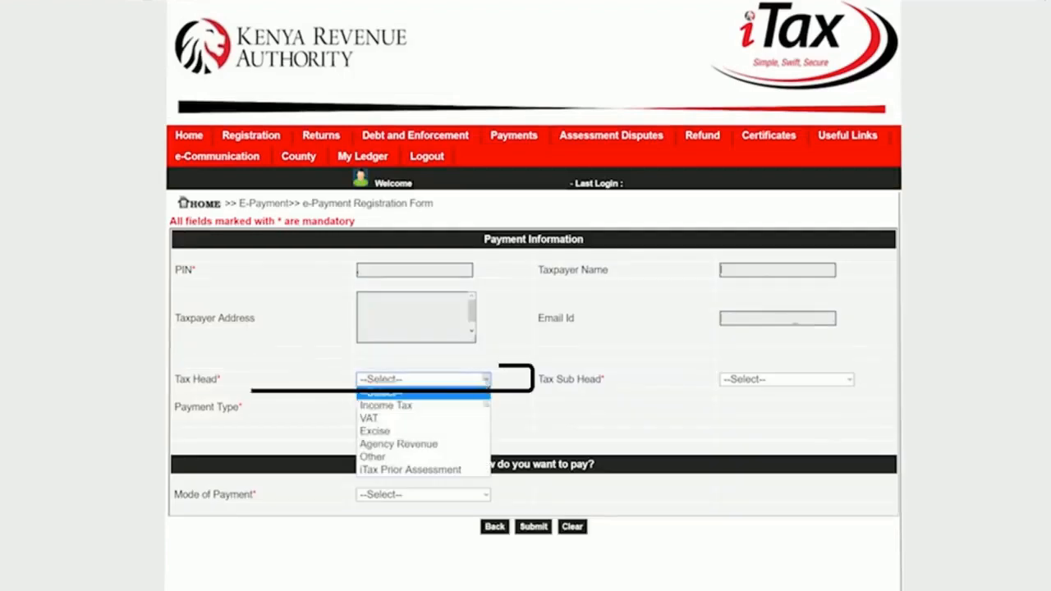
{"action": "left_click", "coordinate": [426, 403]}
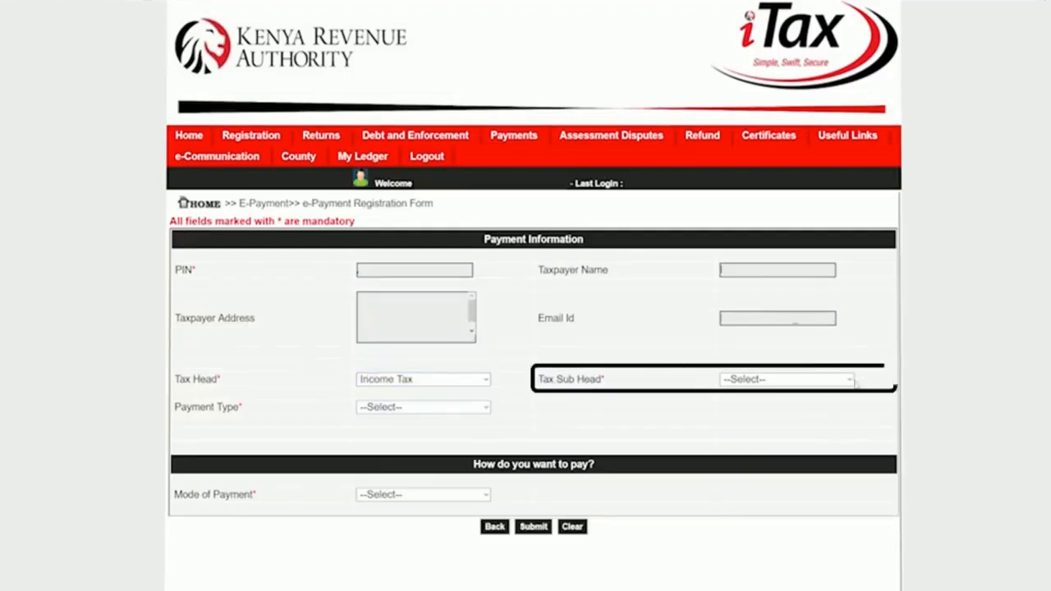
{"action": "left_click", "coordinate": [846, 379]}
{"action": "left_click", "coordinate": [868, 406]}
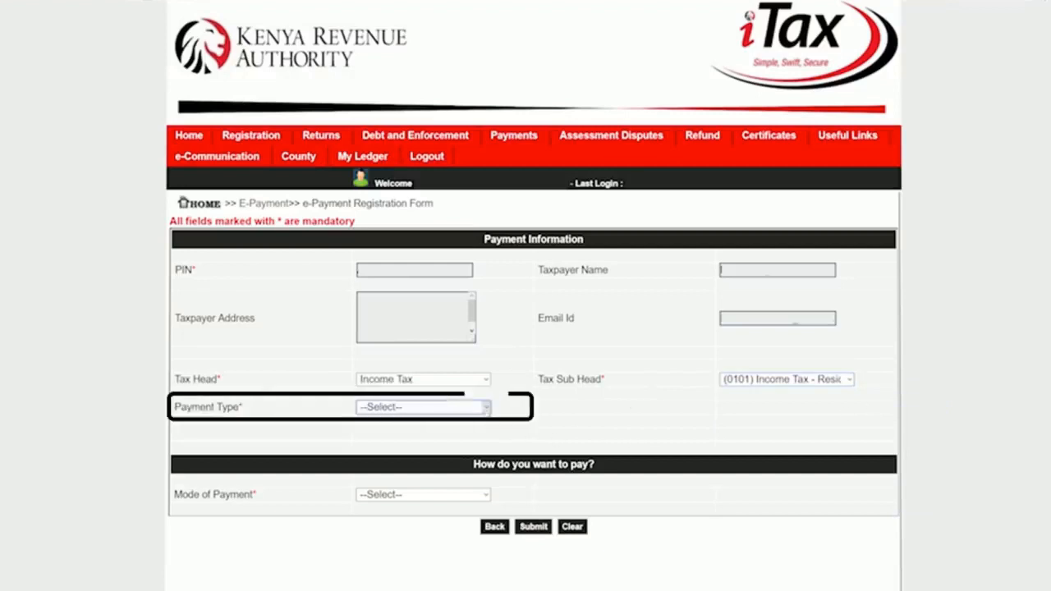
{"action": "left_click", "coordinate": [485, 407]}
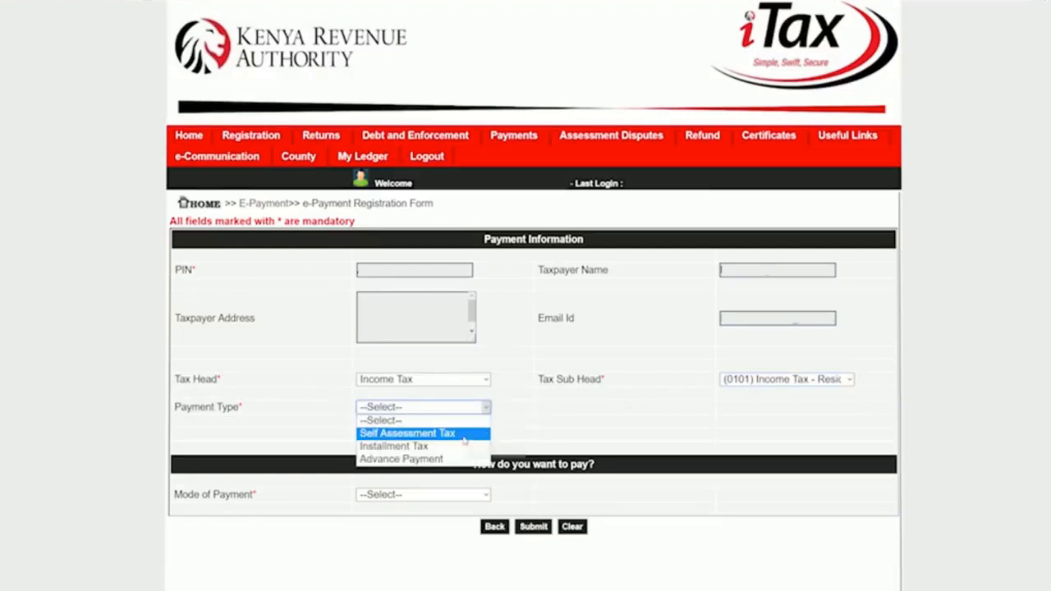
{"action": "left_click", "coordinate": [471, 434]}
{"action": "left_click", "coordinate": [194, 513]}
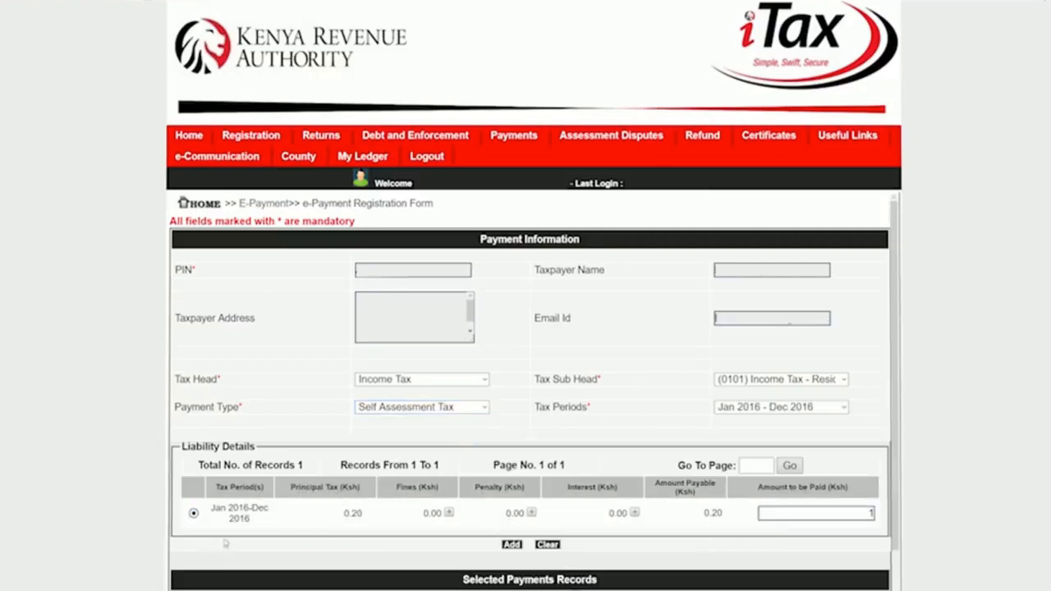